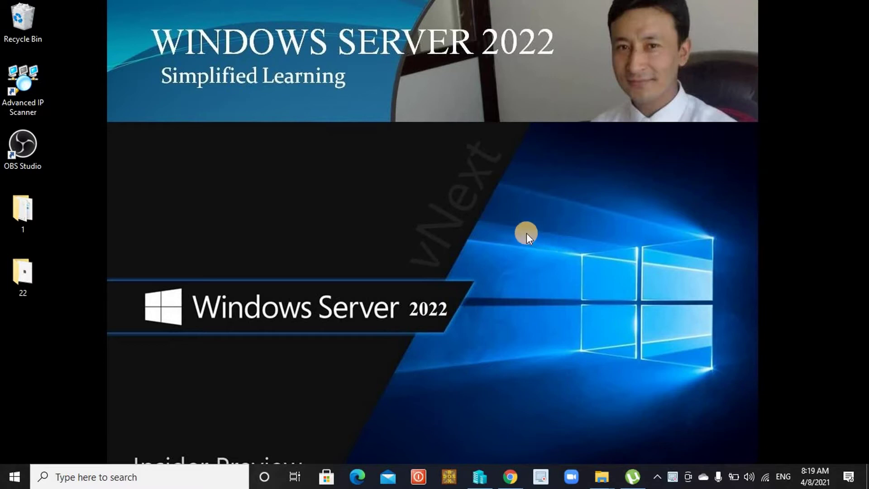
# Step: Bring the Hyper-V Manager window, which lists the win10 VM, to the front from the taskbar
pyautogui.click(480, 476)
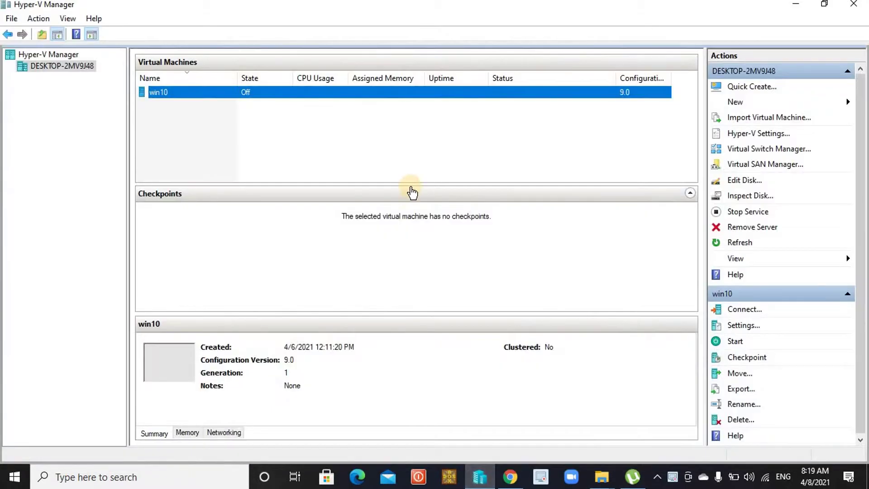
# Step: Launch the New Virtual Machine Wizard from the local host's New menu
pyautogui.click(290, 144)
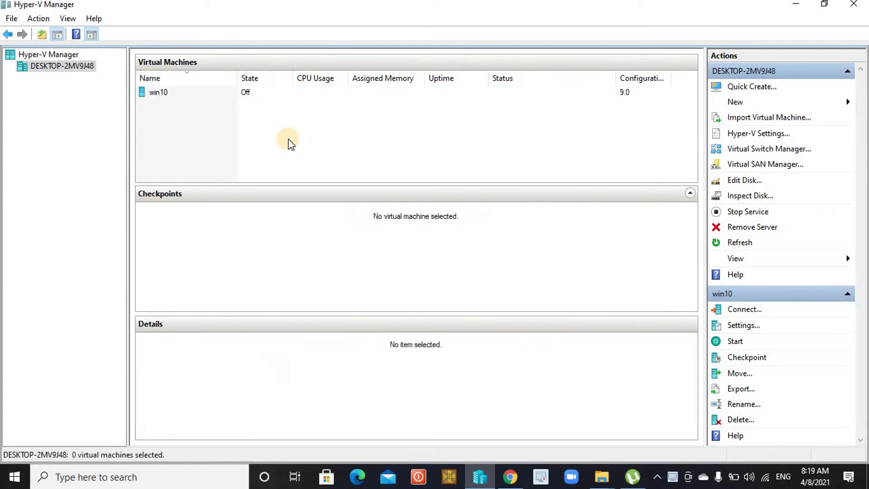
pyautogui.rightClick(80, 67)
pyautogui.moveTo(147, 92)
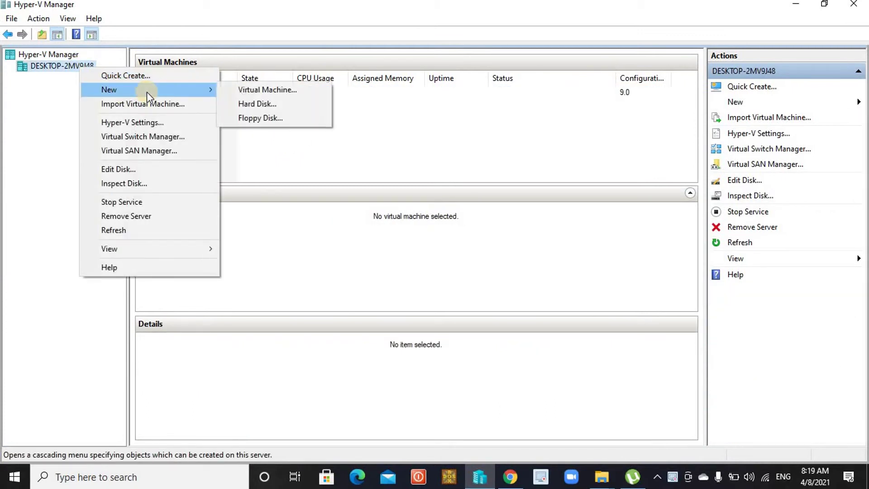
pyautogui.click(254, 89)
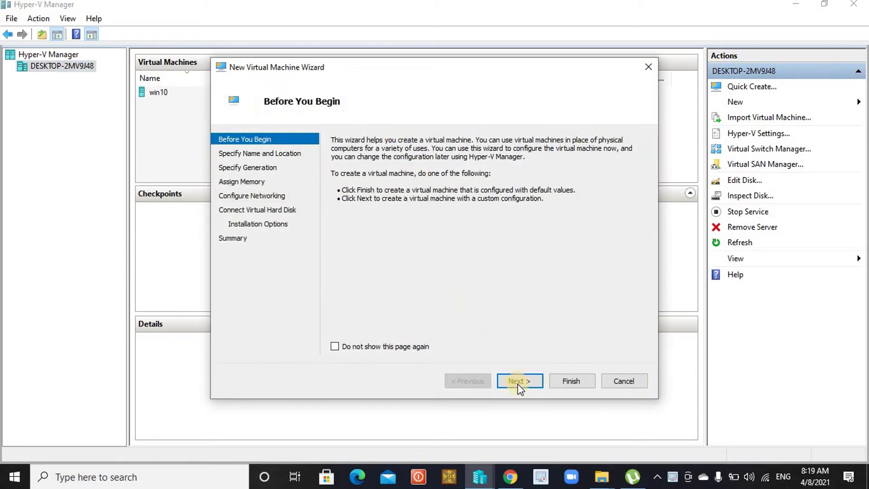
# Step: Accept the default name, location, Generation 1 and memory settings in the wizard
pyautogui.press('Return')
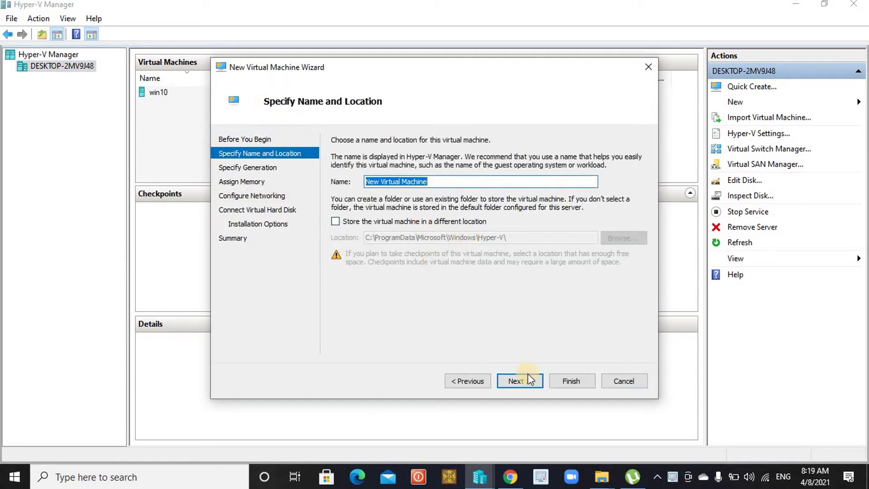
pyautogui.click(526, 380)
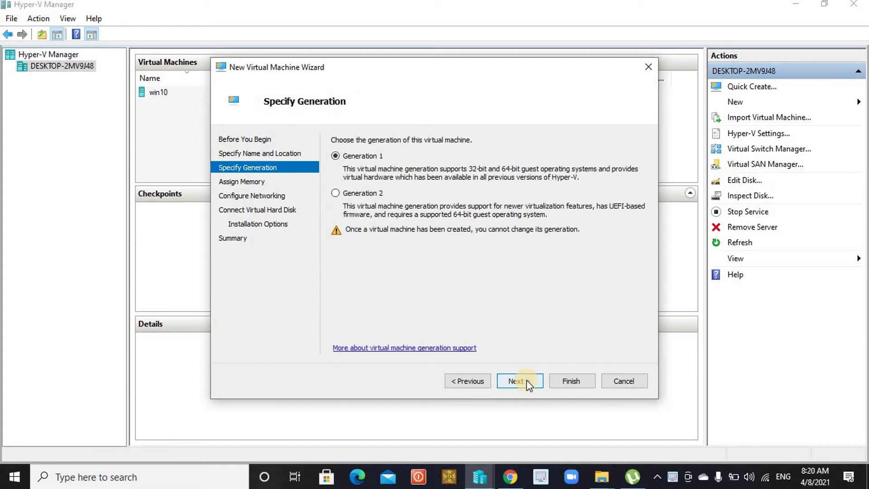
pyautogui.click(526, 380)
pyautogui.click(526, 379)
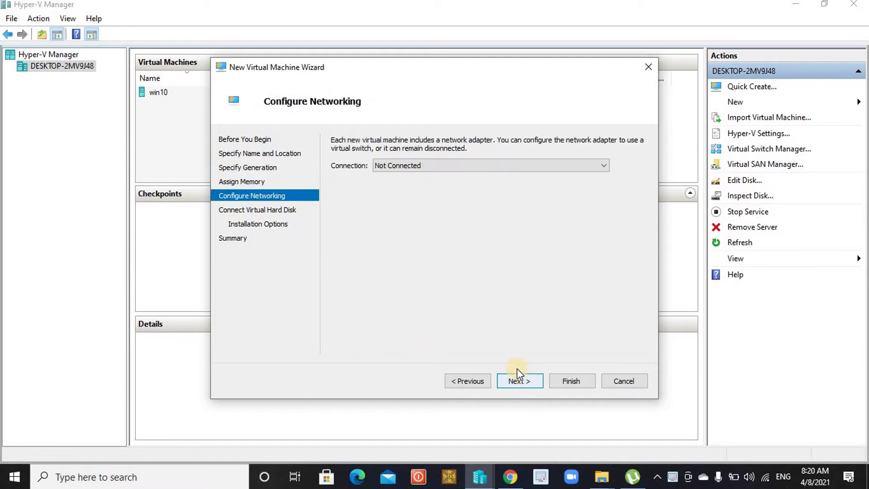
# Step: Connect the network adapter to Default Switch and continue to the virtual hard disk settings
pyautogui.click(447, 165)
pyautogui.click(430, 191)
pyautogui.click(525, 381)
pyautogui.click(401, 231)
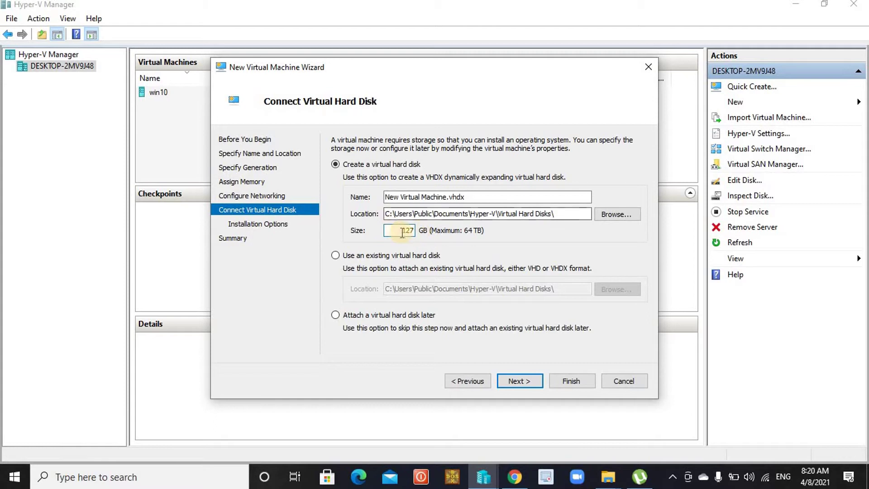
# Step: Change the virtual hard disk size from 127 to 60 GB and append 44 to its name
pyautogui.moveTo(401, 230); pyautogui.dragTo(424, 230)
pyautogui.write('60')
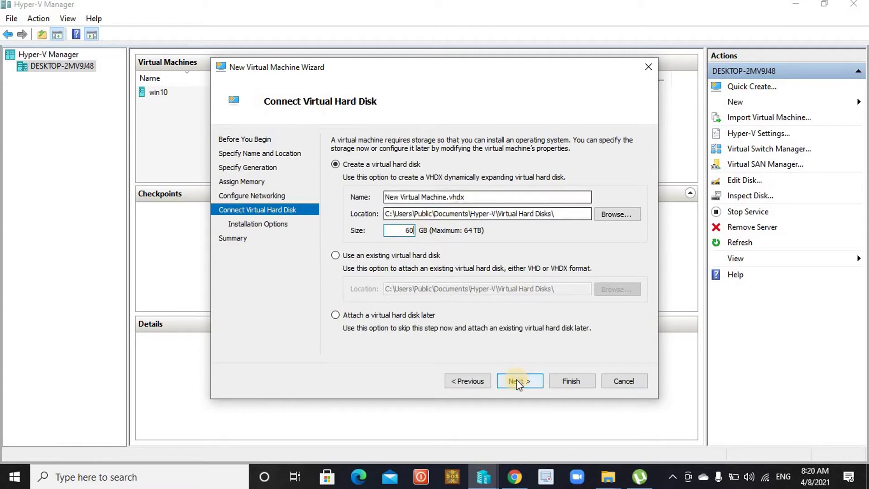
pyautogui.click(474, 195)
pyautogui.click(475, 196)
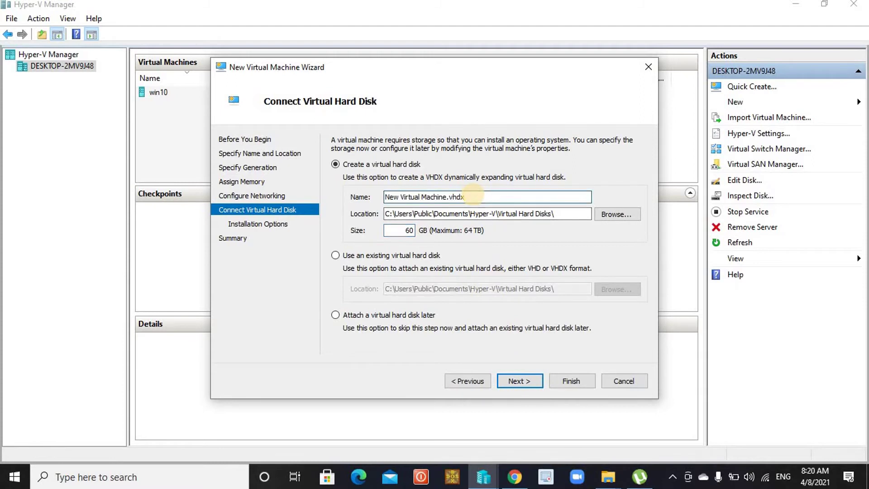
pyautogui.write('44')
pyautogui.click(527, 385)
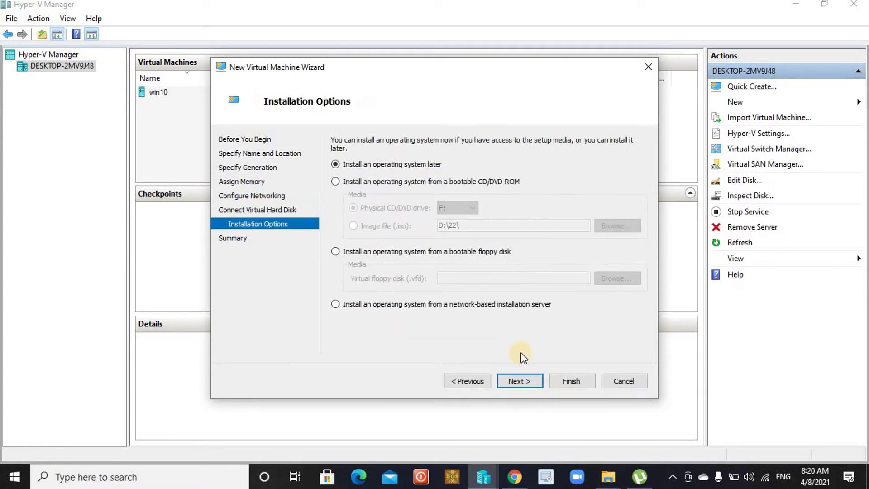
# Step: Boot from the Windows Server Insider Preview ISO in Desktop\22 and finish creating the VM
pyautogui.click(335, 182)
pyautogui.click(354, 226)
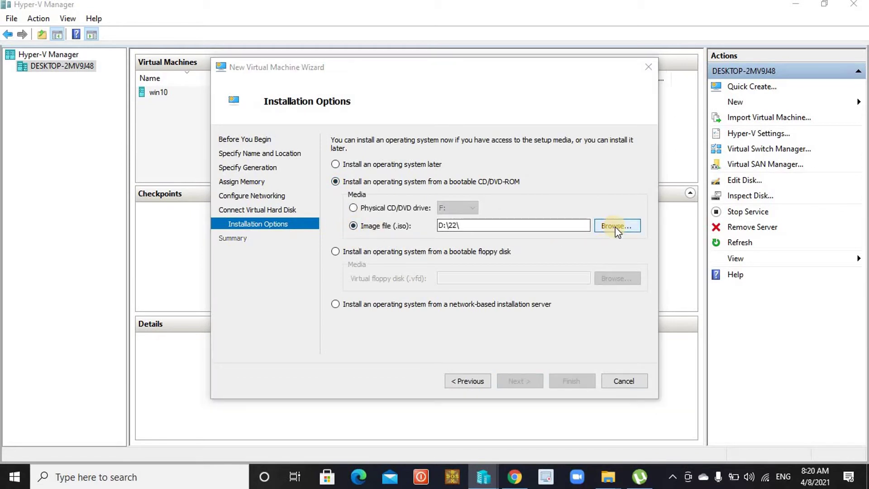
pyautogui.click(616, 226)
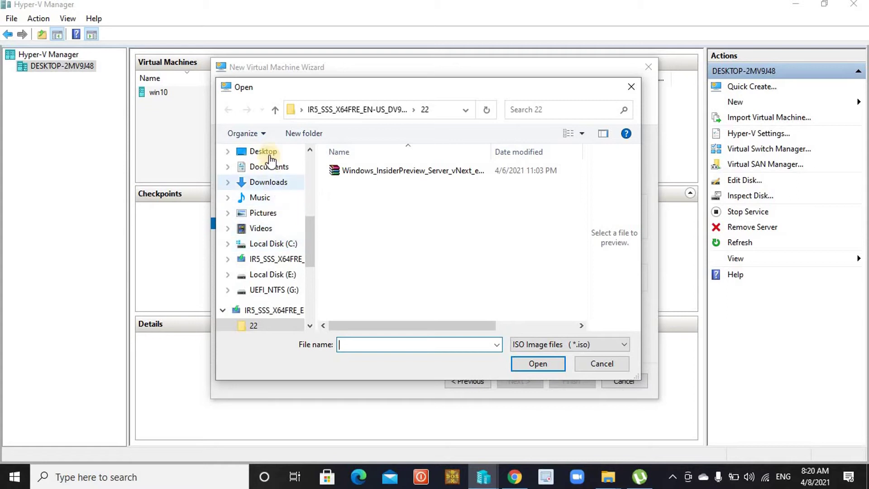
pyautogui.click(265, 152)
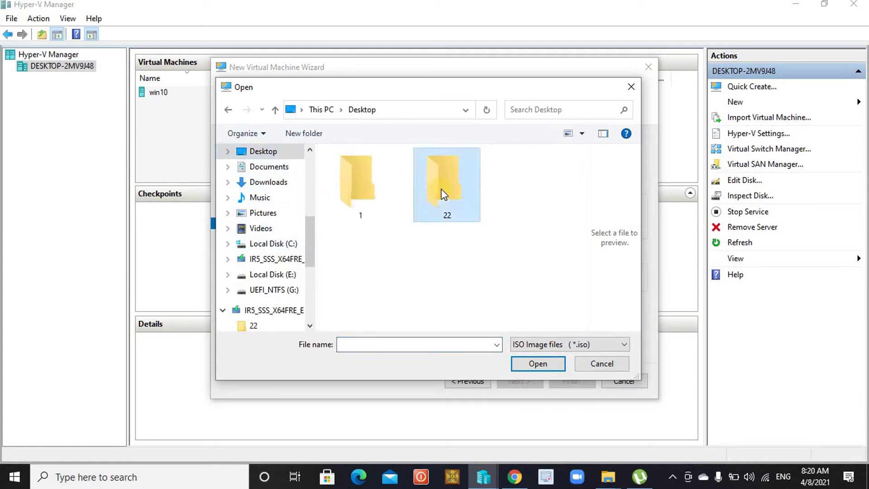
pyautogui.doubleClick(441, 200)
pyautogui.click(408, 170)
pyautogui.click(536, 365)
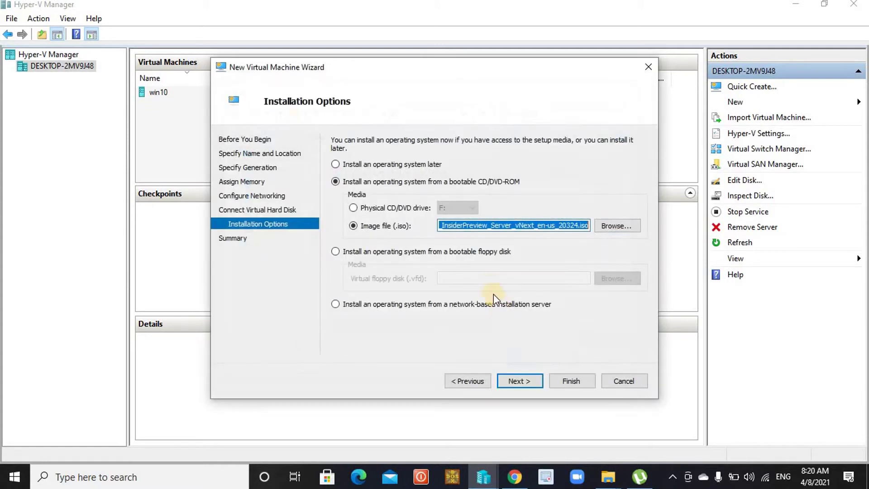
pyautogui.click(525, 381)
pyautogui.click(564, 383)
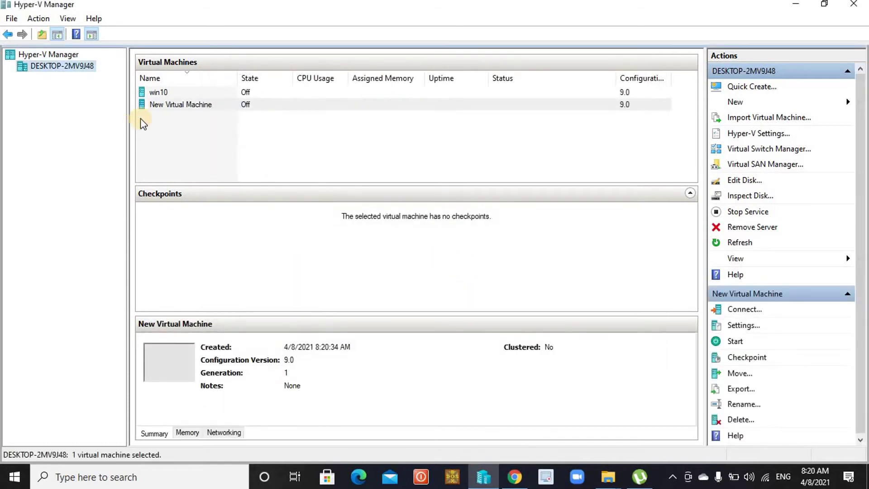
# Step: Connect to New Virtual Machine's console from its context menu
pyautogui.rightClick(172, 102)
pyautogui.click(336, 126)
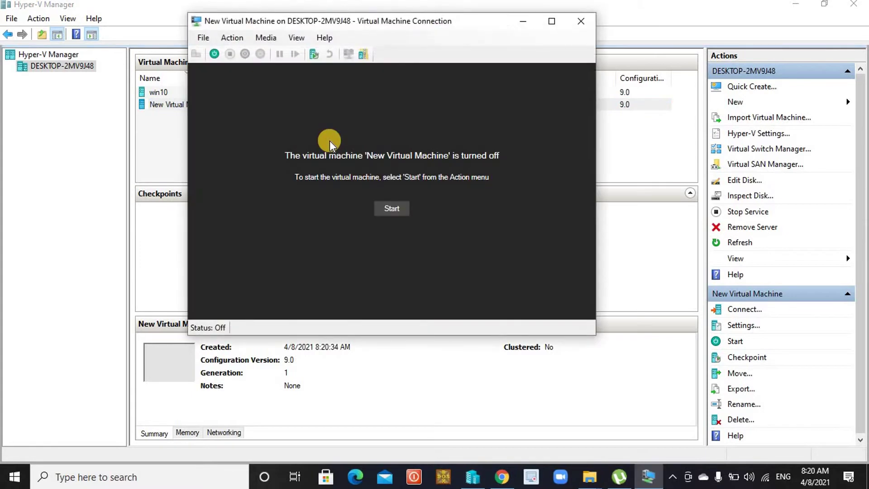
# Step: Start New Virtual Machine and switch its console to full screen
pyautogui.click(398, 209)
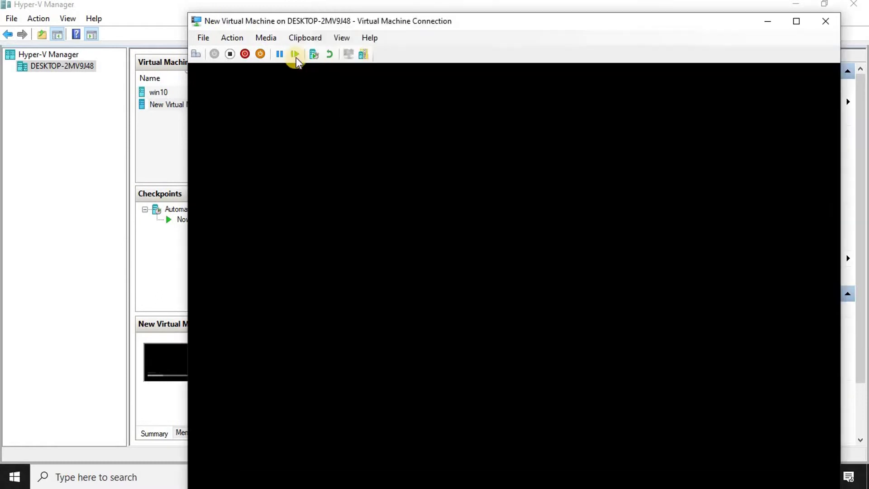
pyautogui.doubleClick(392, 21)
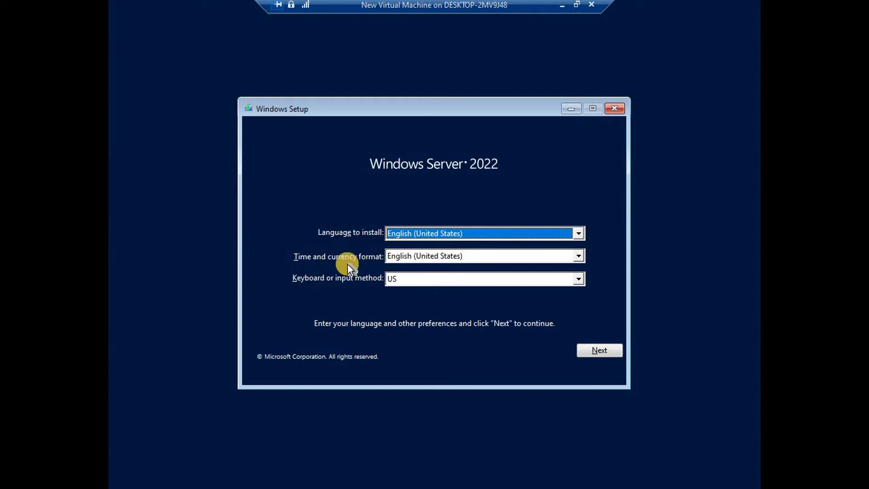
# Step: Keep English (United States) as the time and currency format and continue past language preferences
pyautogui.click(432, 255)
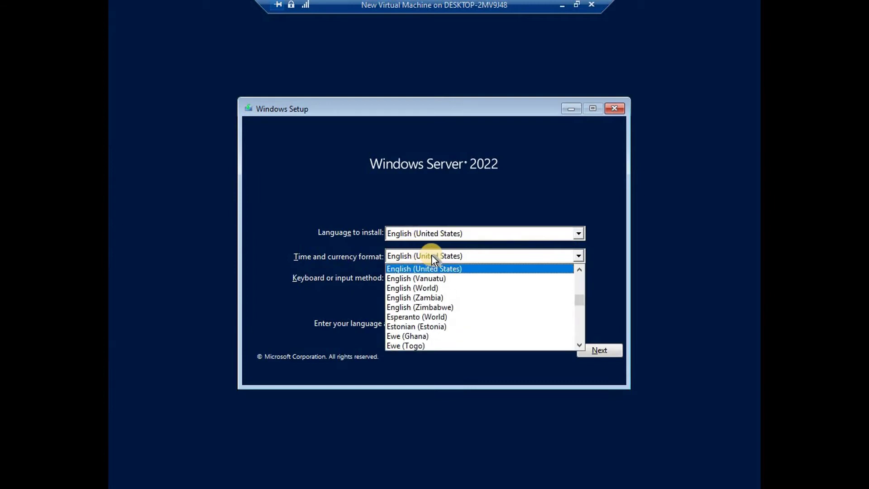
pyautogui.click(445, 255)
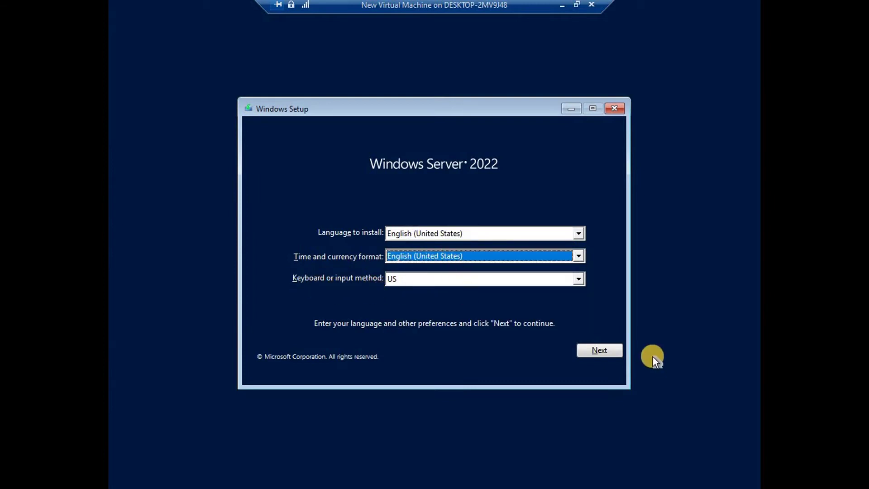
pyautogui.click(599, 351)
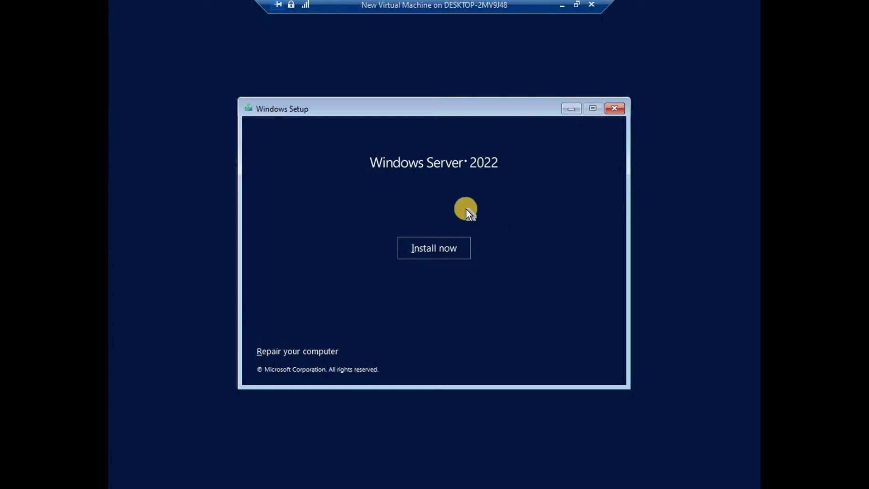
# Step: Begin the Windows Server installation and skip entering a product key
pyautogui.click(439, 249)
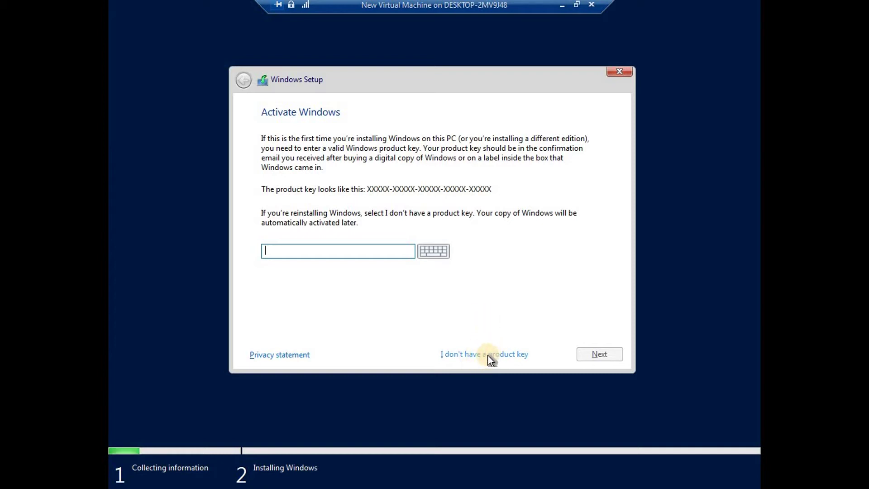
pyautogui.click(487, 355)
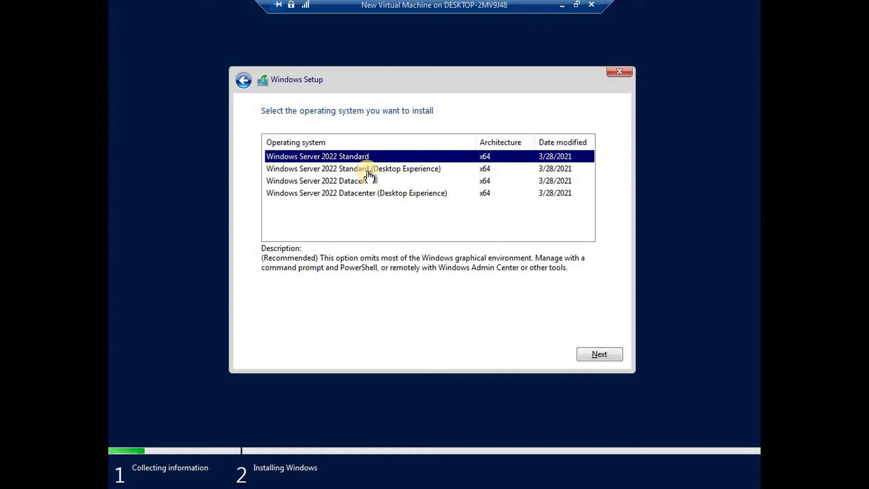
# Step: Select the Datacenter (Desktop Experience) edition and accept the Microsoft Software License Terms
pyautogui.click(366, 195)
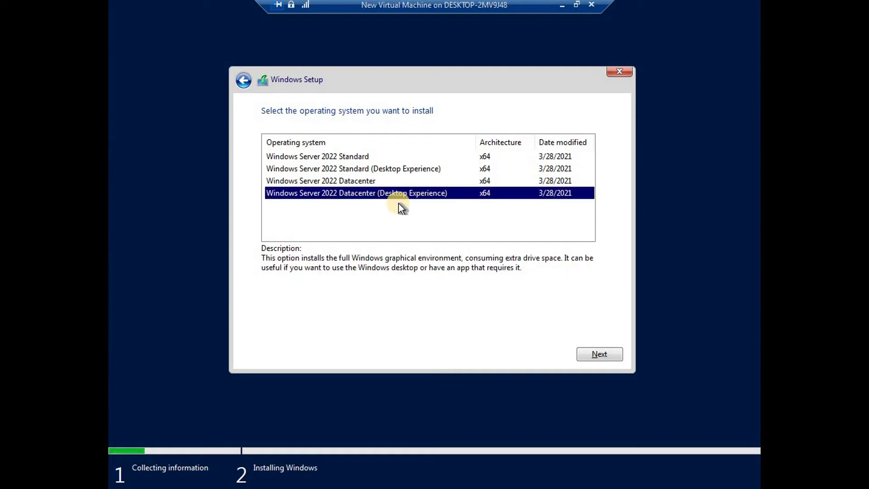
pyautogui.click(593, 351)
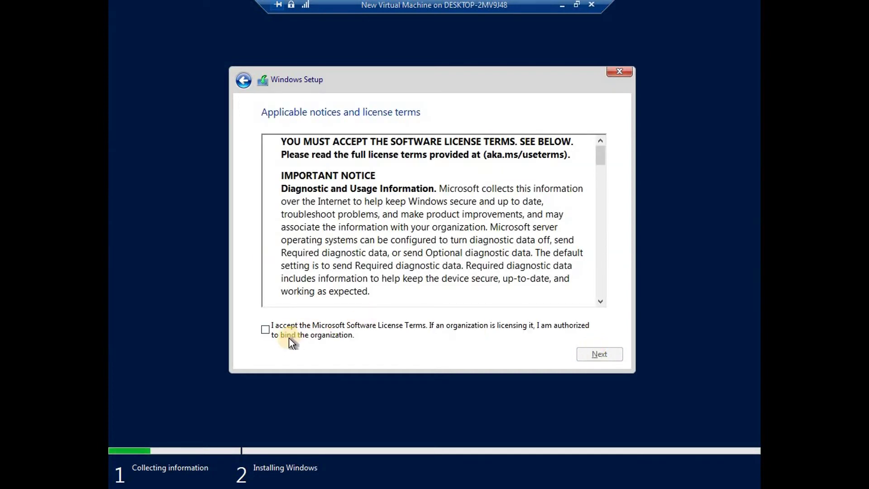
pyautogui.click(290, 331)
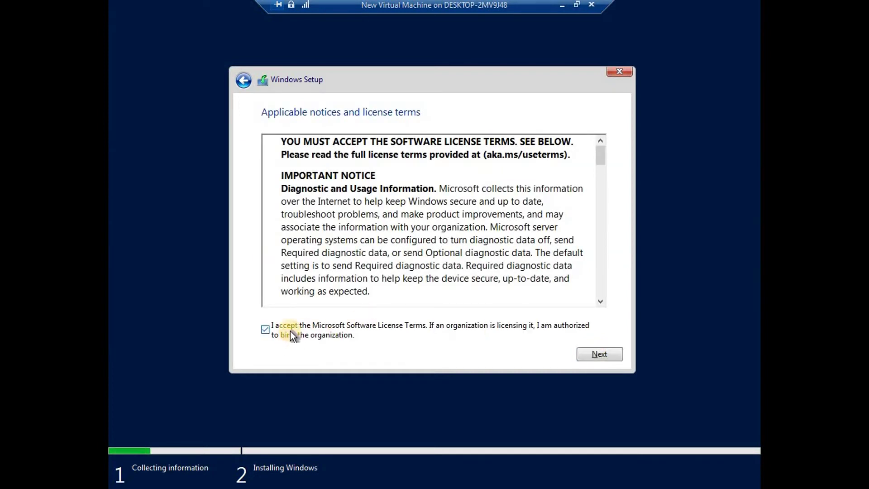
pyautogui.click(603, 354)
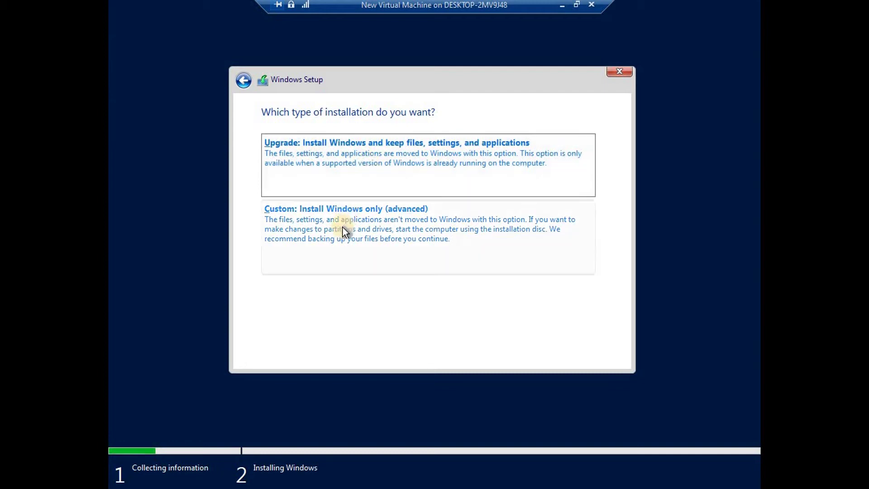
# Step: Choose a Custom install, create a new partition on 60 GB Drive 0, and install to Partition 2
pyautogui.click(322, 234)
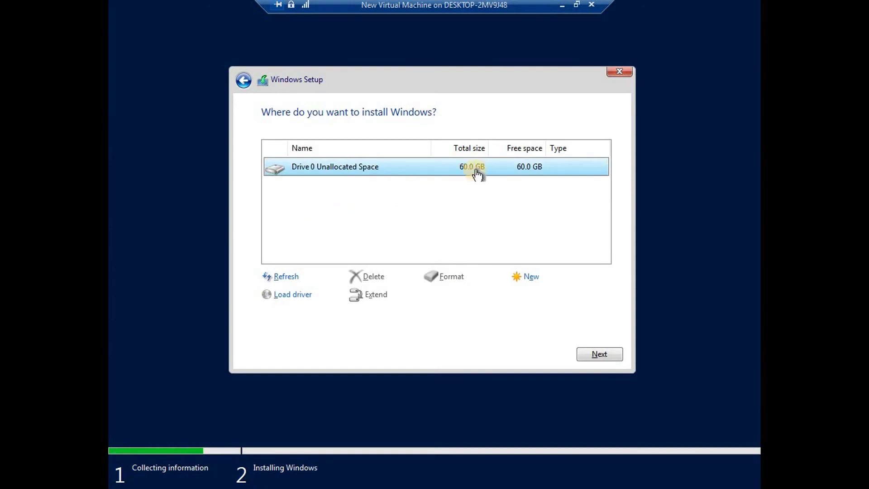
pyautogui.click(532, 283)
pyautogui.click(552, 298)
pyautogui.click(516, 297)
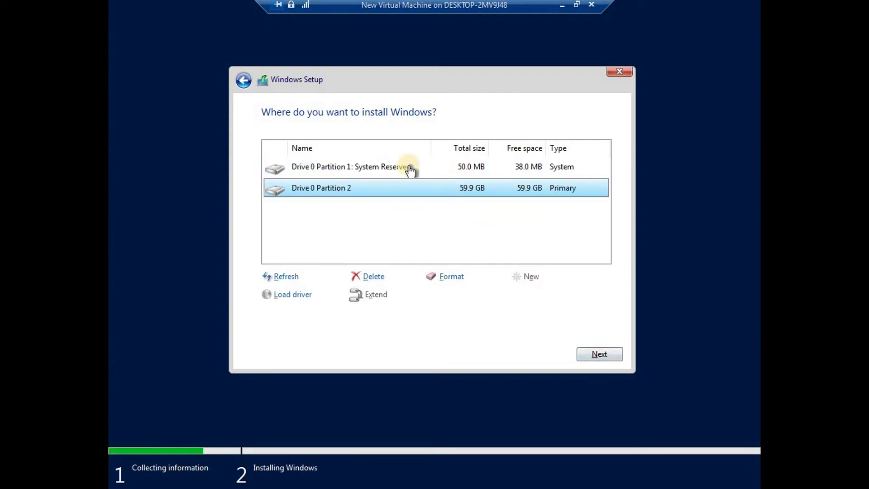
pyautogui.click(599, 355)
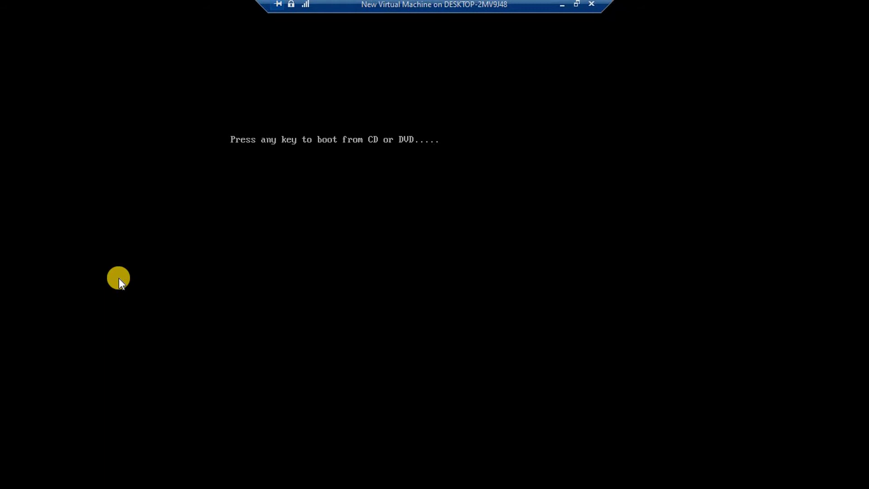
# Step: Dismiss the 'Press any key to boot from CD or DVD' prompt after Setup's restart
pyautogui.press('Return')
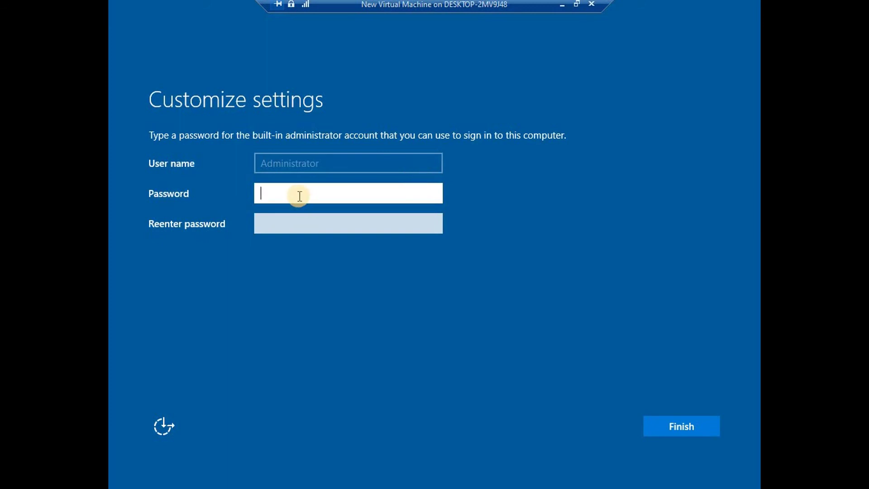
# Step: Enter the Administrator account password in both Password and Reenter password, then finish setup
pyautogui.write('P@ssw0rd')
pyautogui.press('Tab')
pyautogui.write('P@ssw0r')
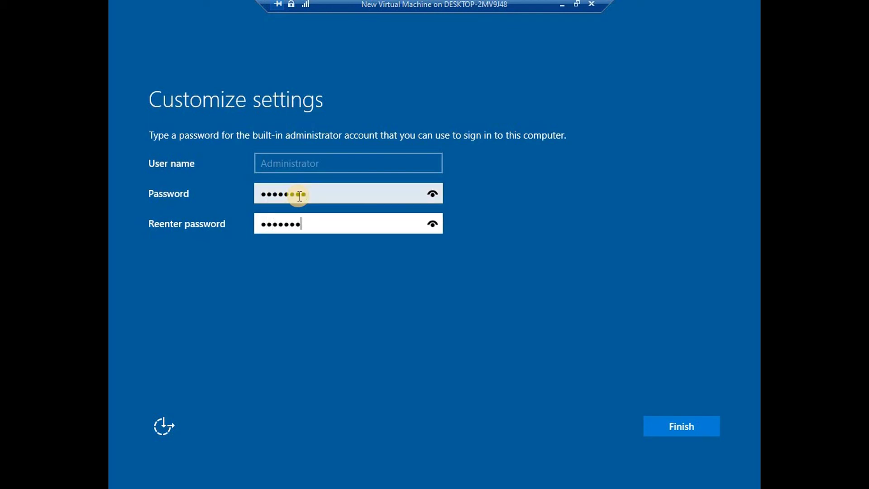
pyautogui.write('d')
pyautogui.press('Return')
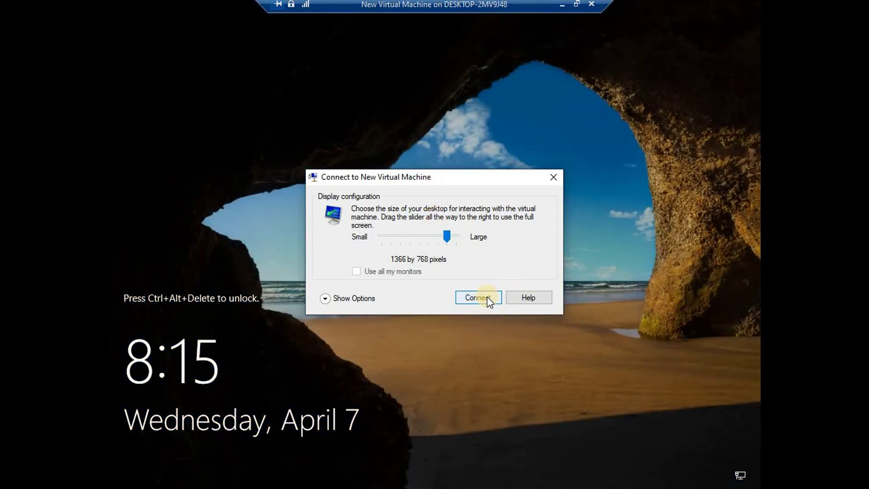
# Step: Connect at the 1366 by 768 display size and exit full-screen mode with Ctrl+Alt+Break
pyautogui.click(487, 297)
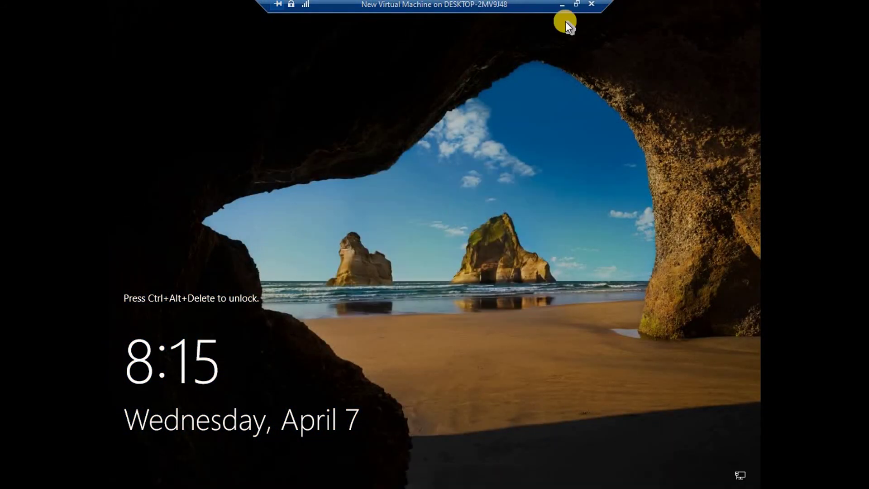
pyautogui.press('ctrl+alt+Break')
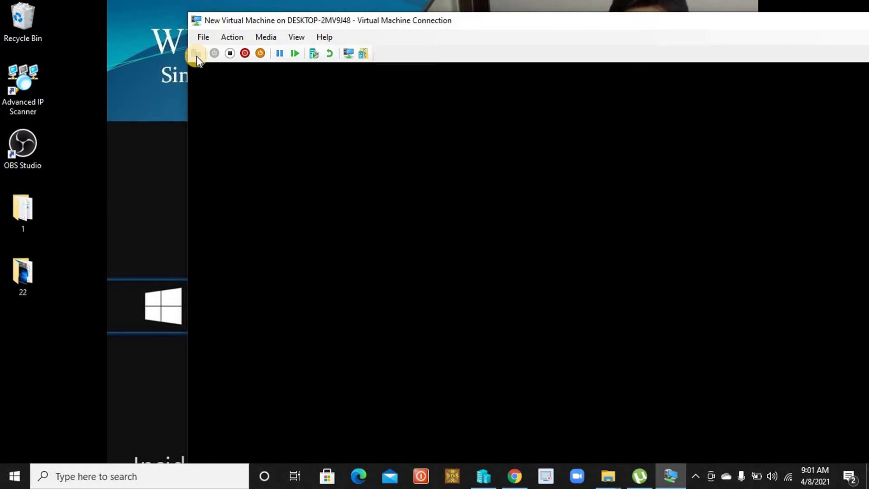
# Step: Move the connection window, sign in with the Administrator password, and return to full screen
pyautogui.moveTo(295, 17); pyautogui.dragTo(247, 9)
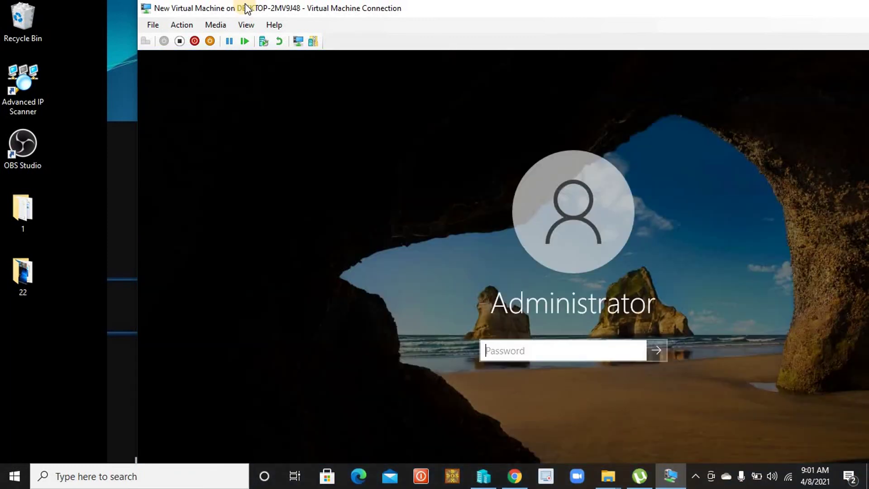
pyautogui.click(507, 351)
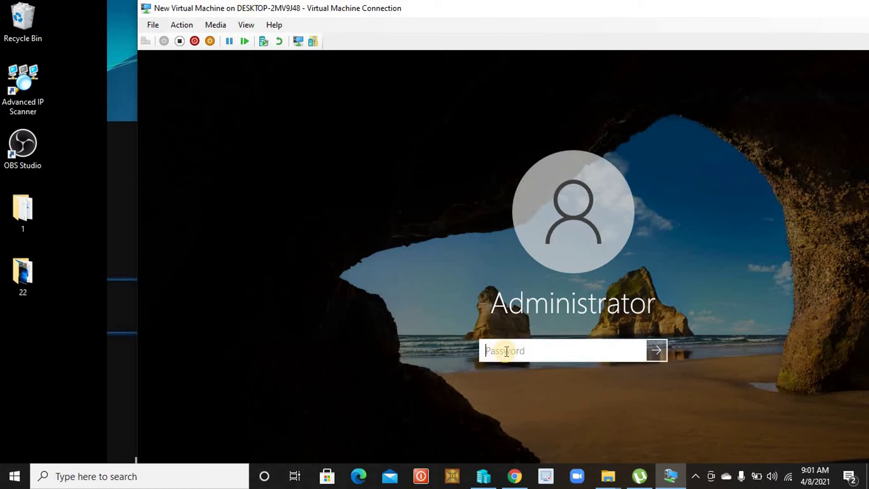
pyautogui.write('Pa$$w0rd')
pyautogui.press('Return')
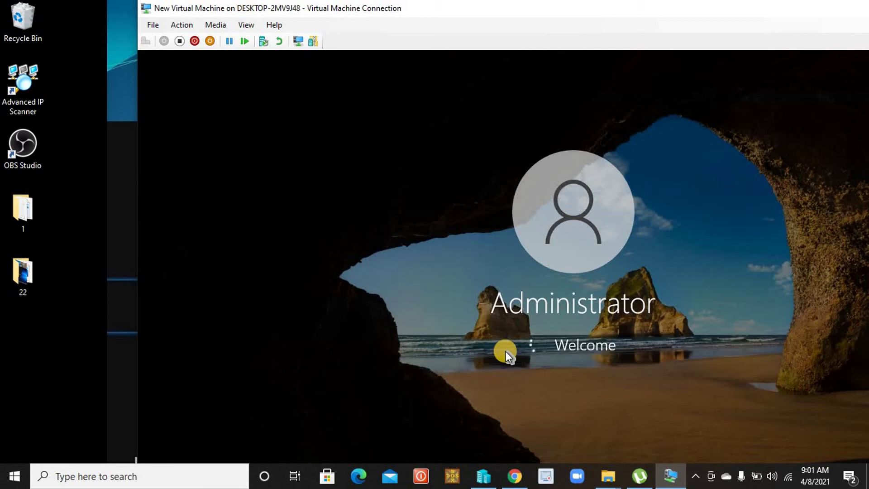
pyautogui.doubleClick(433, 9)
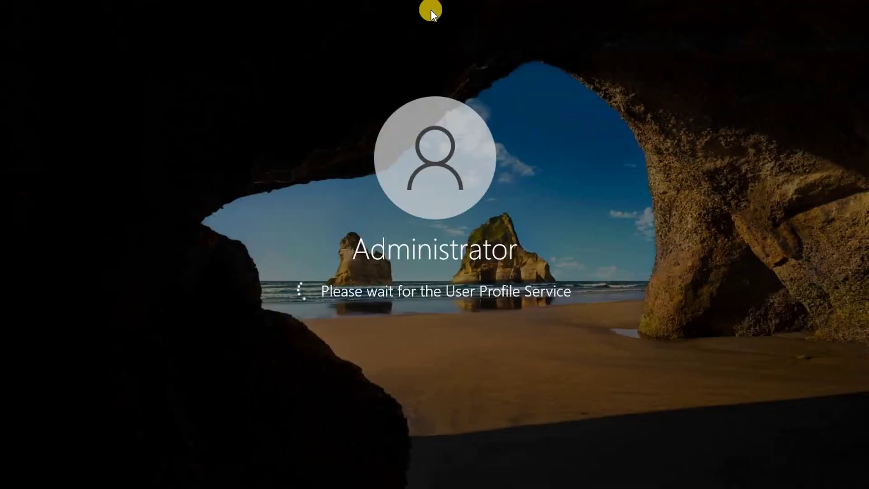